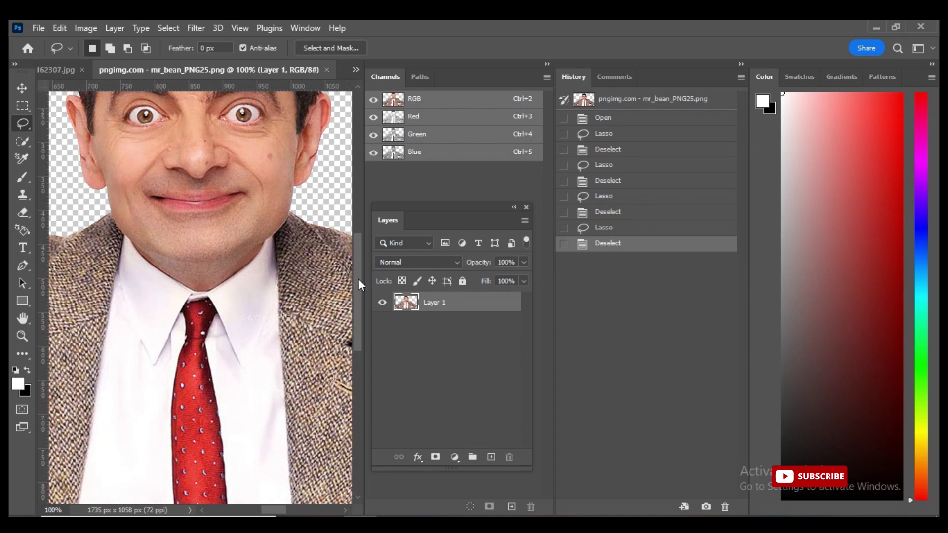
Lasso a freehand selection around the eyebrows, eyes, nose and mouth of the man's face in mr_bean_PNG25.png.
{"action": "mouse_move", "coordinate": [200, 173]}
{"action": "left_mouse_down"}
{"action": "mouse_move", "coordinate": [156, 164]}
{"action": "mouse_move", "coordinate": [114, 170]}
{"action": "mouse_move", "coordinate": [104, 206]}
{"action": "mouse_move", "coordinate": [115, 279]}
{"action": "left_mouse_up"}
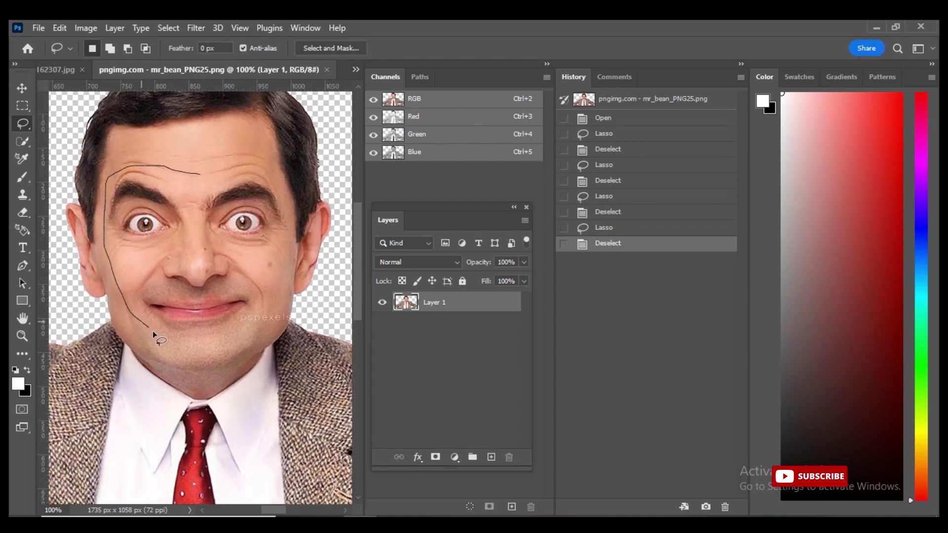
{"action": "mouse_move", "coordinate": [200, 340]}
{"action": "left_mouse_down"}
{"action": "mouse_move", "coordinate": [248, 325]}
{"action": "mouse_move", "coordinate": [272, 281]}
{"action": "left_mouse_up"}
{"action": "mouse_move", "coordinate": [280, 249]}
{"action": "left_mouse_down"}
{"action": "mouse_move", "coordinate": [285, 200]}
{"action": "mouse_move", "coordinate": [274, 184]}
{"action": "left_mouse_up"}
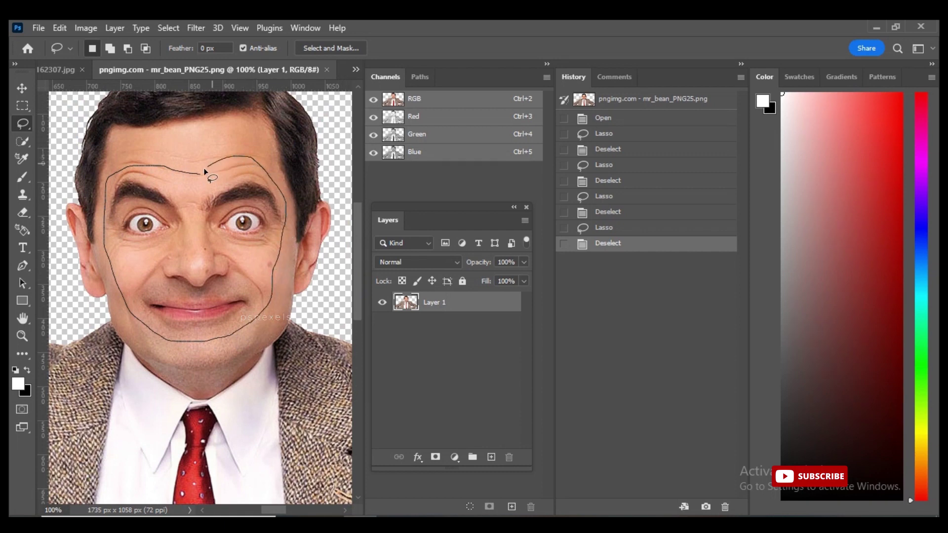
{"action": "left_click_drag", "start_coordinate": [204, 171], "coordinate": [190, 176]}
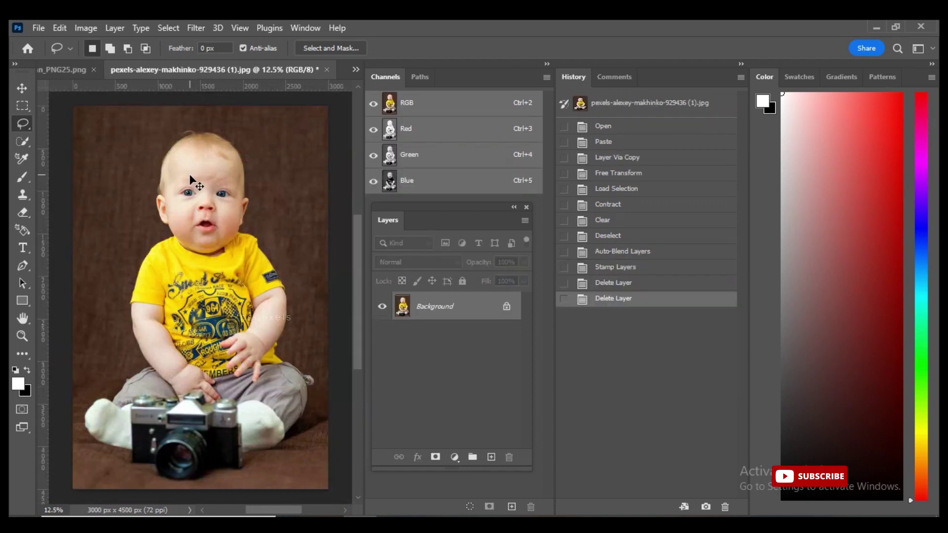
Paste the copied face into the yellow-shirt baby photo as a new layer and duplicate the Background layer.
{"action": "scroll", "coordinate": [189, 175], "scroll_direction": "up", "scroll_amount": 2}
{"action": "left_click_drag", "start_coordinate": [360, 270], "coordinate": [360, 259]}
{"action": "key", "text": "ctrl+v"}
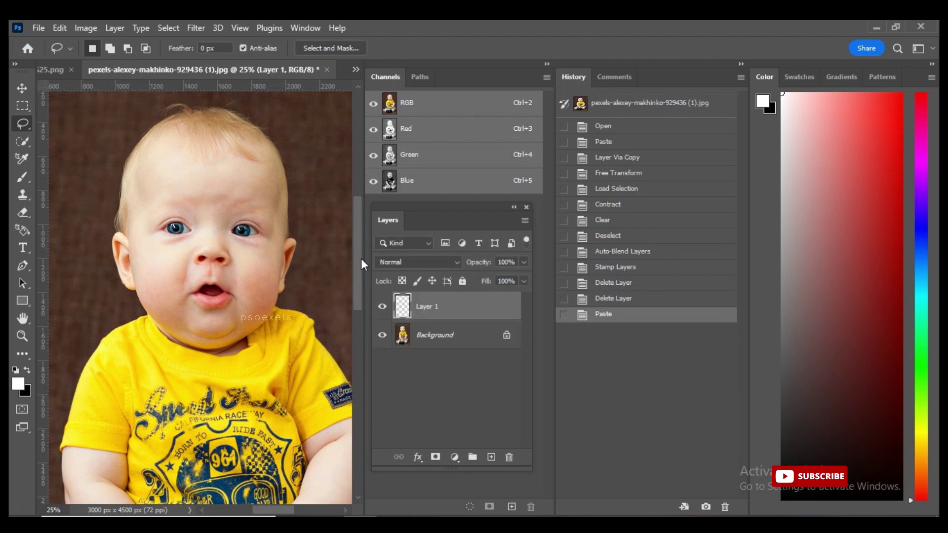
{"action": "left_click", "coordinate": [473, 341]}
{"action": "key", "text": "ctrl+j"}
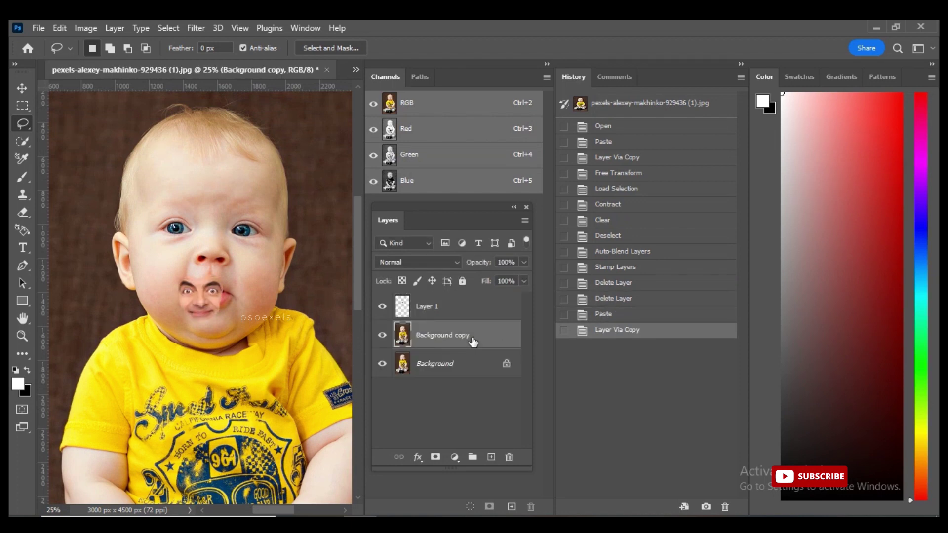
Move the pasted face over the baby's face and scale it proportionally to about 287% with Free Transform.
{"action": "left_click", "coordinate": [26, 89]}
{"action": "left_click_drag", "start_coordinate": [202, 286], "coordinate": [303, 331]}
{"action": "key", "text": "ctrl+t"}
{"action": "left_click_drag", "start_coordinate": [261, 290], "coordinate": [226, 273]}
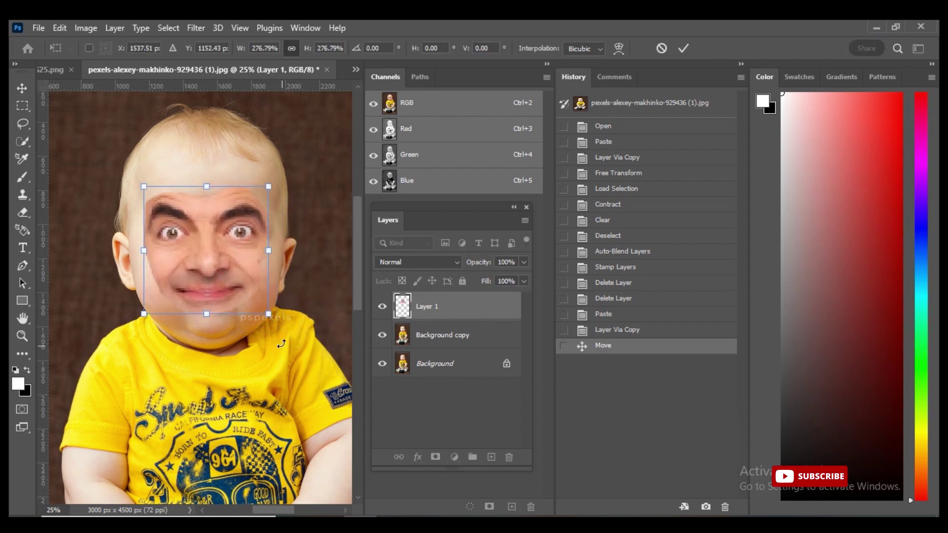
{"action": "mouse_move", "coordinate": [269, 314]}
{"action": "left_mouse_down"}
{"action": "mouse_move", "coordinate": [288, 339]}
{"action": "mouse_move", "coordinate": [246, 291]}
{"action": "mouse_move", "coordinate": [269, 307]}
{"action": "mouse_move", "coordinate": [263, 302]}
{"action": "left_mouse_up"}
{"action": "left_click_drag", "start_coordinate": [229, 260], "coordinate": [236, 269]}
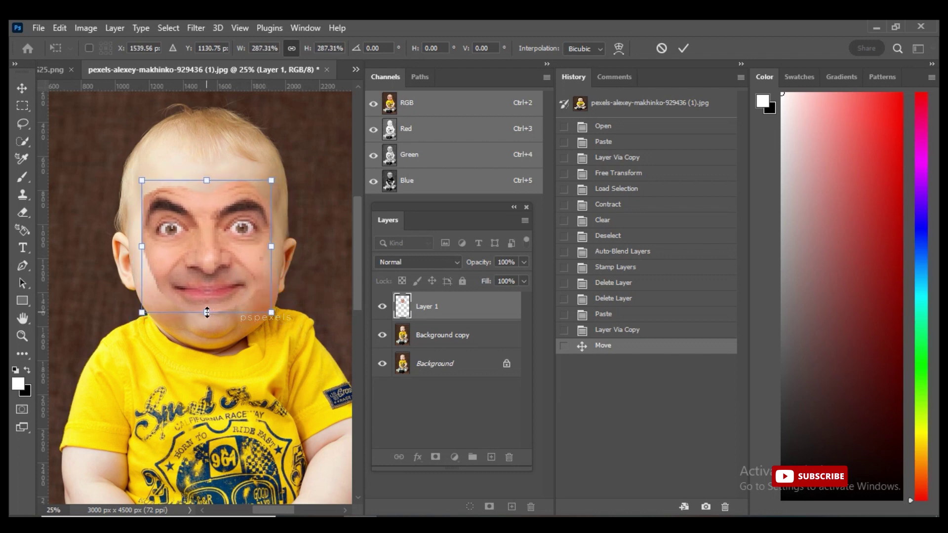
Stretch the pasted face slightly at the chin, forehead and sides to cover the baby's features, and apply the transform.
{"action": "left_click_drag", "start_coordinate": [206, 312], "coordinate": [207, 326]}
{"action": "left_click_drag", "start_coordinate": [271, 249], "coordinate": [275, 249]}
{"action": "left_click_drag", "start_coordinate": [207, 181], "coordinate": [208, 164]}
{"action": "left_click_drag", "start_coordinate": [226, 246], "coordinate": [229, 252]}
{"action": "left_click_drag", "start_coordinate": [208, 161], "coordinate": [208, 174]}
{"action": "left_click_drag", "start_coordinate": [142, 247], "coordinate": [139, 254]}
{"action": "key", "text": "Return"}
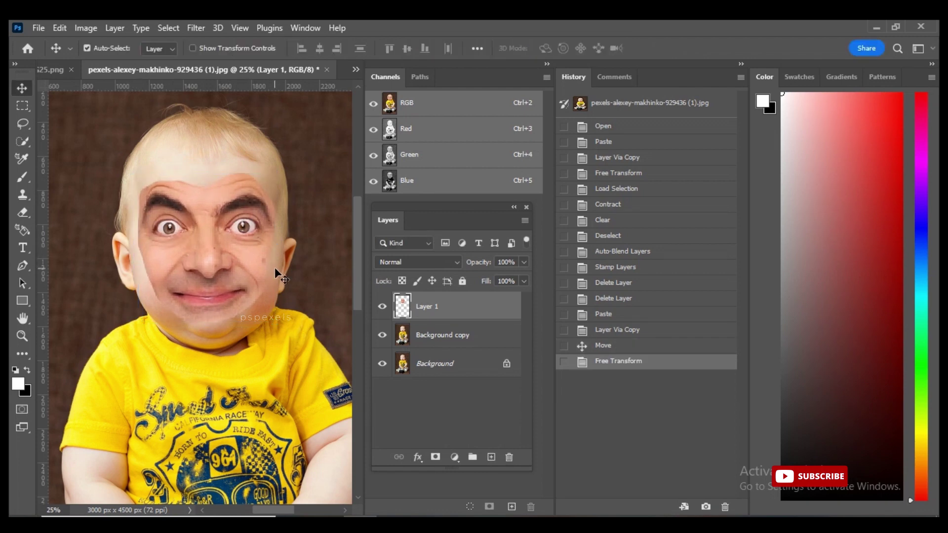
Load the outline of the baby photo's Layer 1 as a selection and contract it by 10 pixels.
{"action": "left_click", "coordinate": [403, 309], "text": "ctrl"}
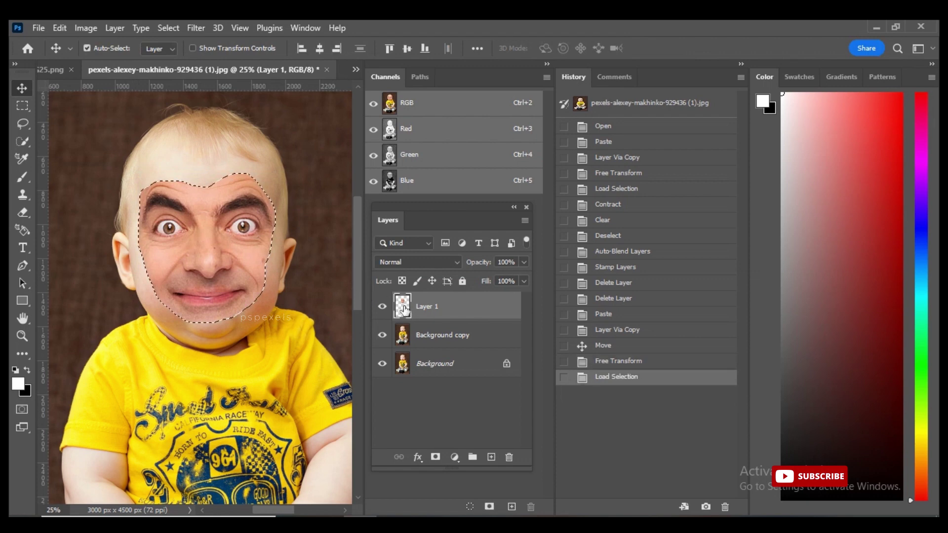
{"action": "left_click", "coordinate": [168, 28]}
{"action": "mouse_move", "coordinate": [203, 236]}
{"action": "left_click", "coordinate": [316, 272]}
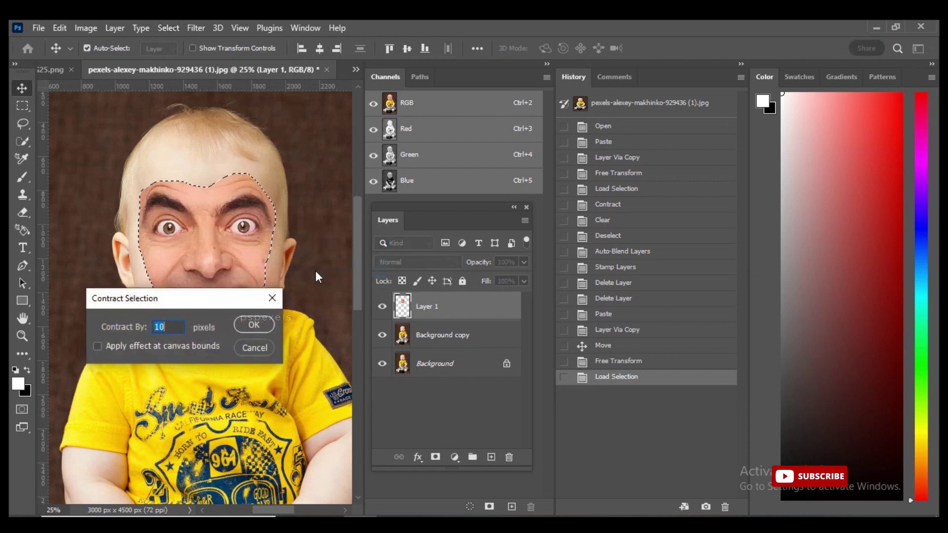
{"action": "key", "text": "Return"}
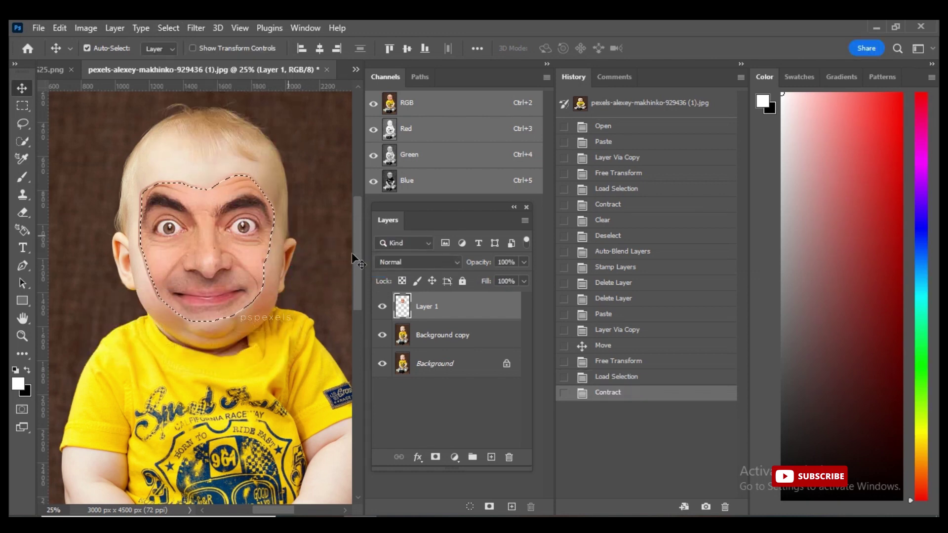
Clear the selected face area from the baby photo's Background copy layer and deselect.
{"action": "left_click", "coordinate": [439, 339]}
{"action": "key", "text": "Delete"}
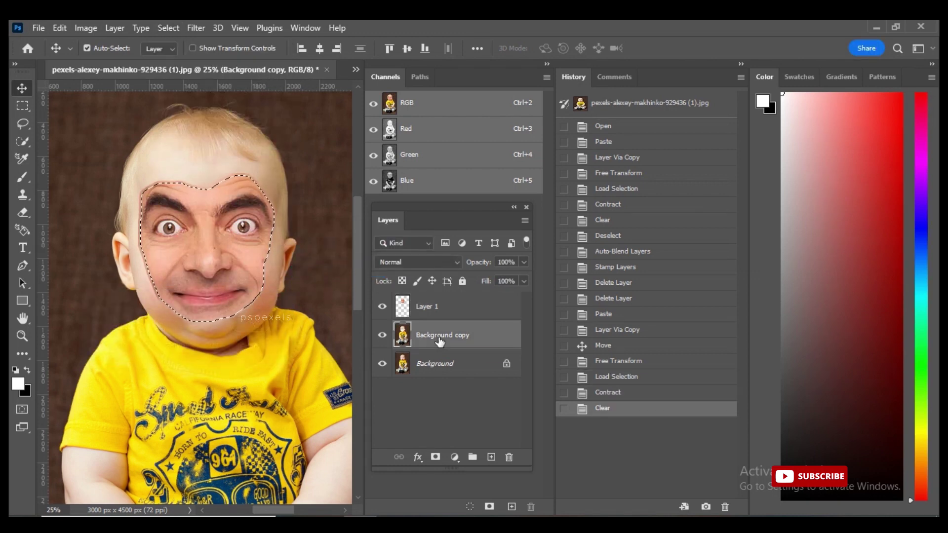
{"action": "key", "text": "ctrl+d"}
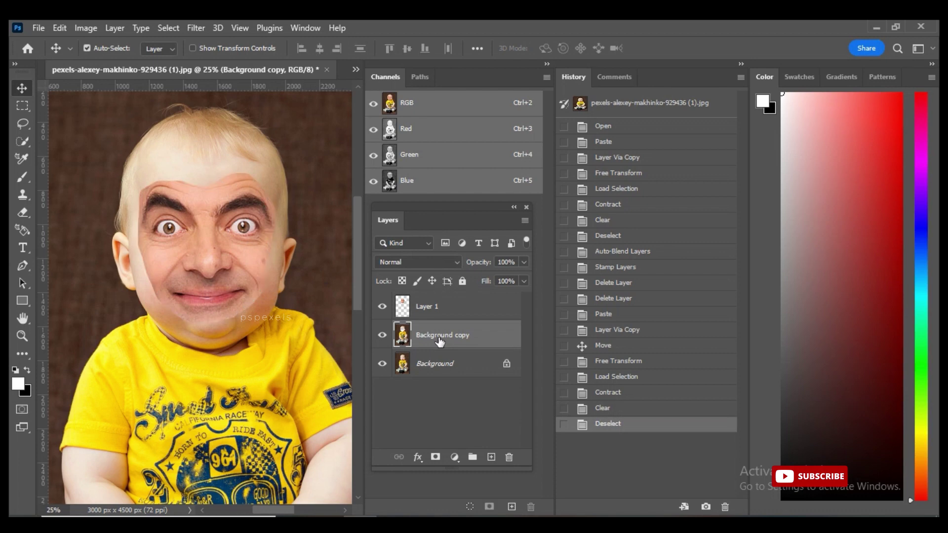
Auto-blend the baby photo's Layer 1 and Background copy using Panorama, Seamless Tones and Colors, and Content Aware Fill Transparent Areas.
{"action": "left_click", "coordinate": [473, 308], "text": "ctrl"}
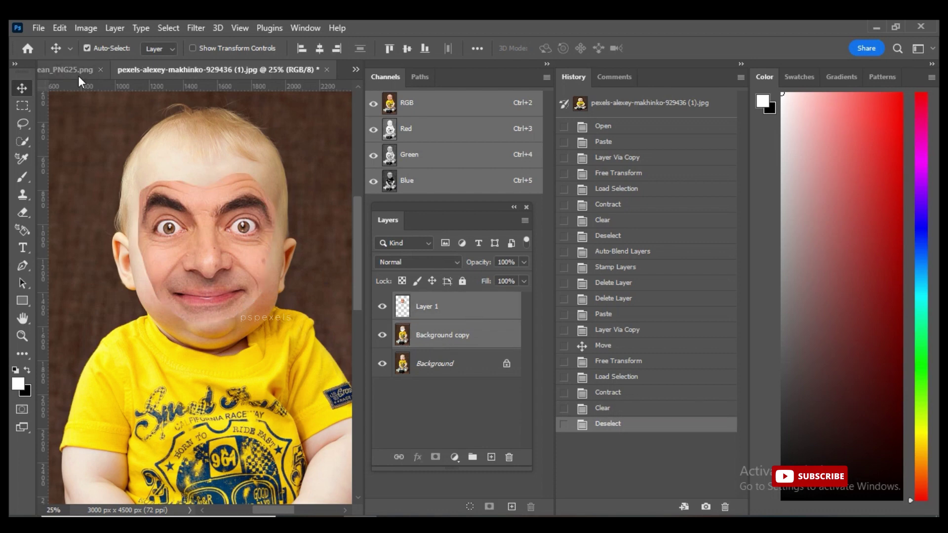
{"action": "left_click", "coordinate": [61, 28]}
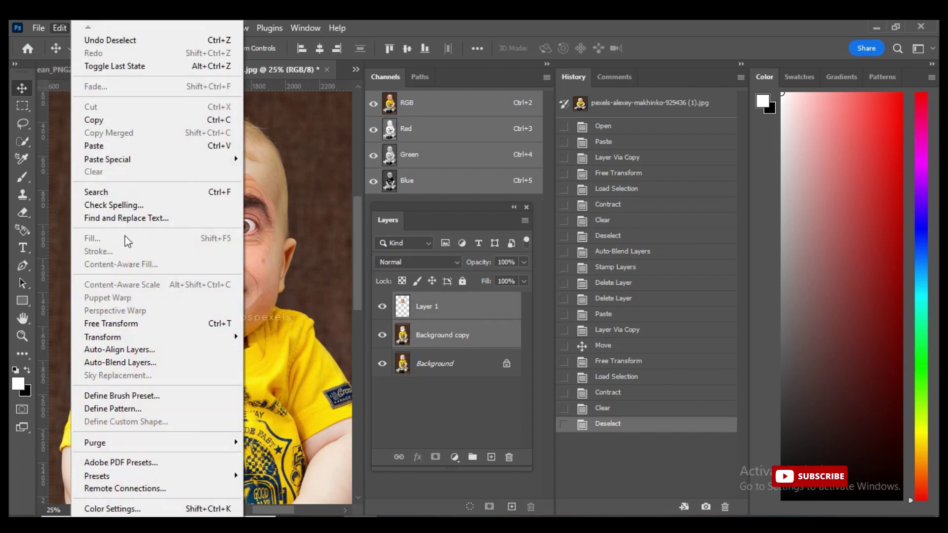
{"action": "left_click", "coordinate": [123, 362]}
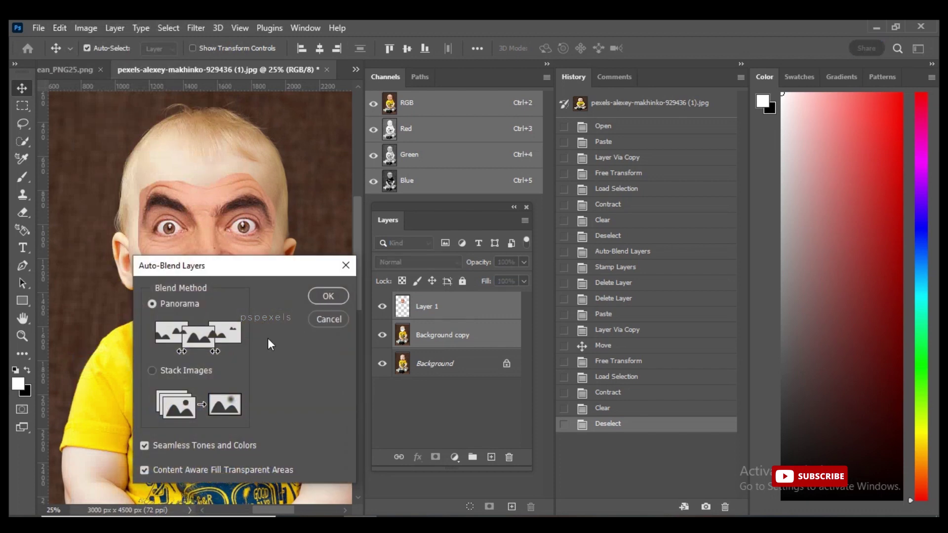
{"action": "left_click", "coordinate": [329, 297]}
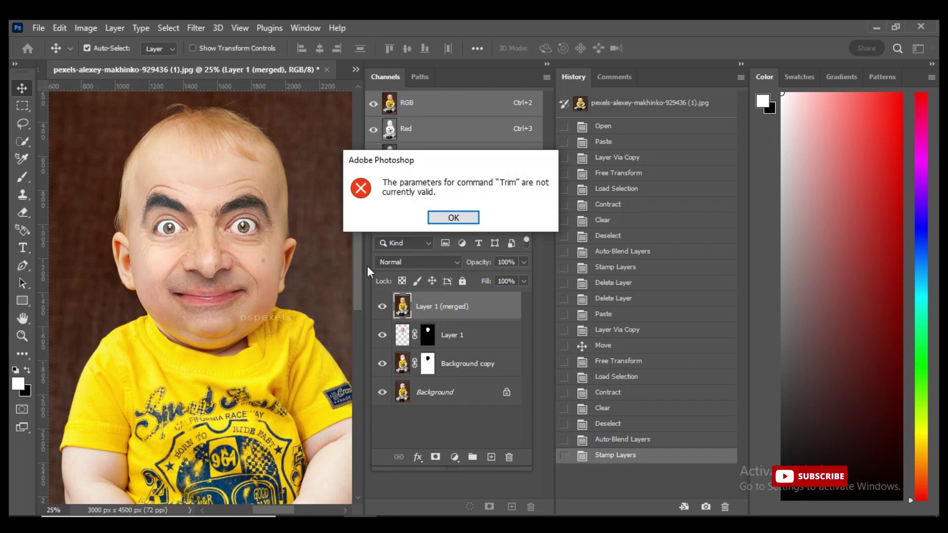
{"action": "left_click", "coordinate": [452, 216]}
Hide and show the Layer 1 (merged) layer to check the blended baby face.
{"action": "key", "text": "ctrl+minus"}
{"action": "key", "text": "ctrl+minus"}
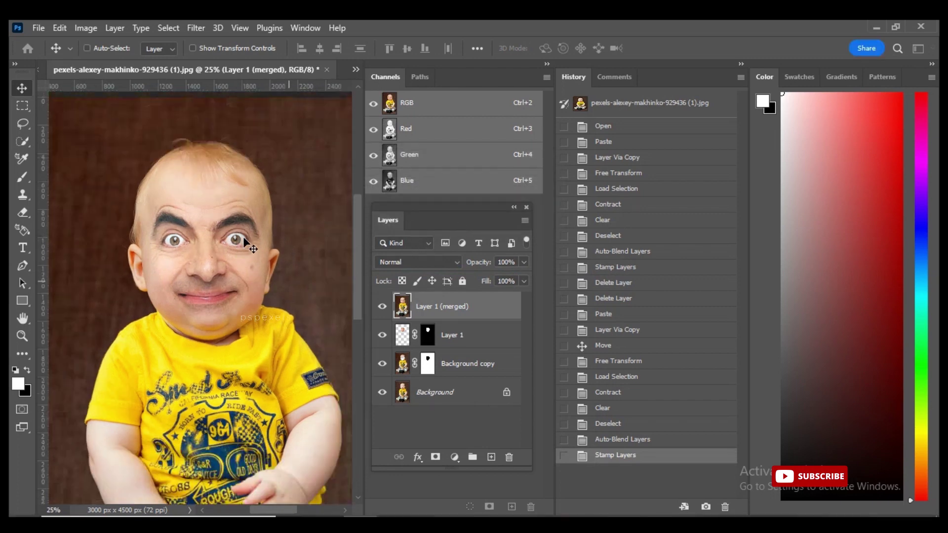
{"action": "left_click", "coordinate": [383, 308]}
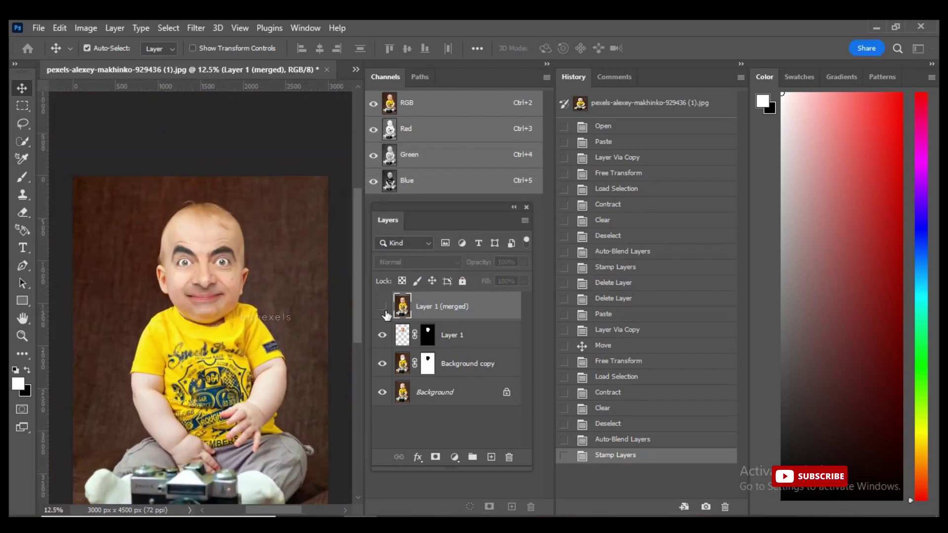
{"action": "left_click", "coordinate": [383, 308]}
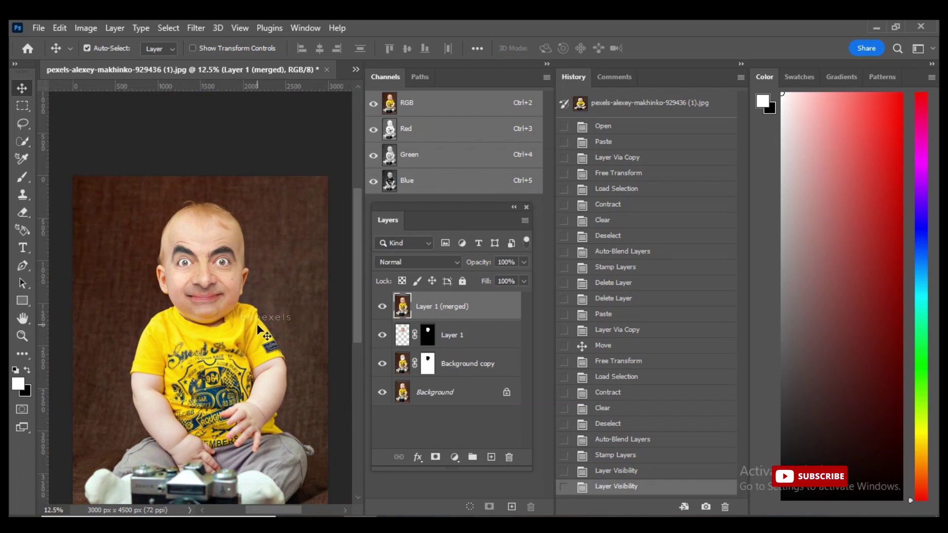
Paste the copied face into the pexels-huynh-trong-2162307.jpg photo, then position and enlarge it over the boy's face with Free Transform.
{"action": "key", "text": "ctrl+Tab"}
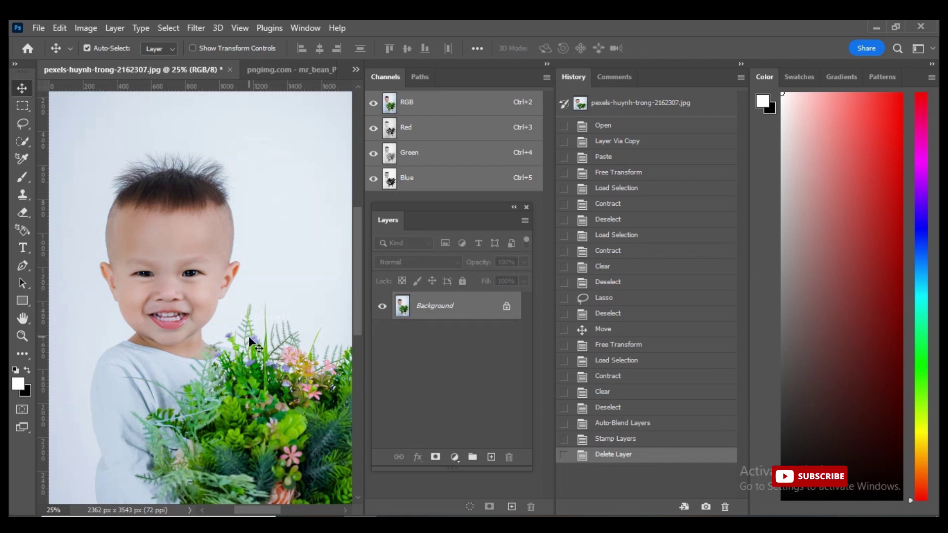
{"action": "key", "text": "ctrl+v"}
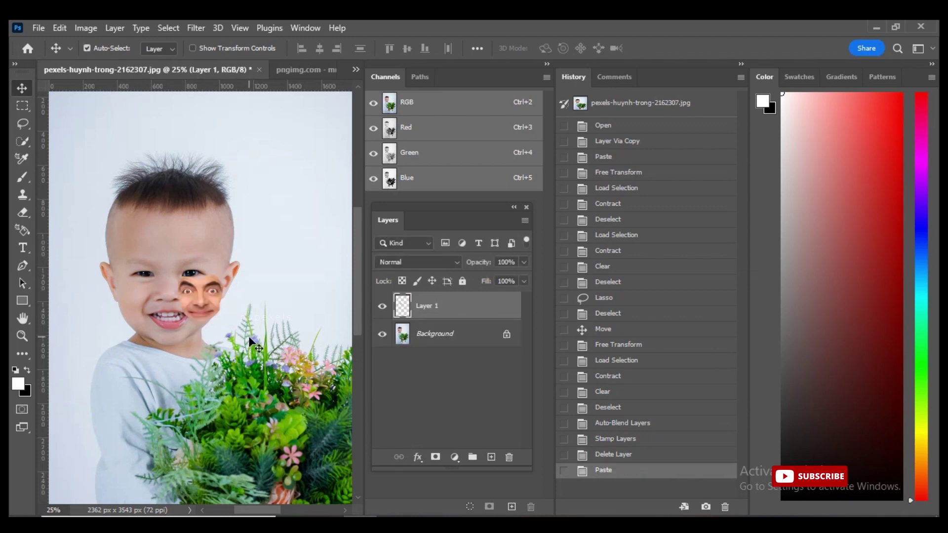
{"action": "left_click_drag", "start_coordinate": [188, 271], "coordinate": [242, 344]}
{"action": "key", "text": "ctrl+t"}
{"action": "left_click_drag", "start_coordinate": [215, 313], "coordinate": [188, 295]}
{"action": "key", "text": "Return"}
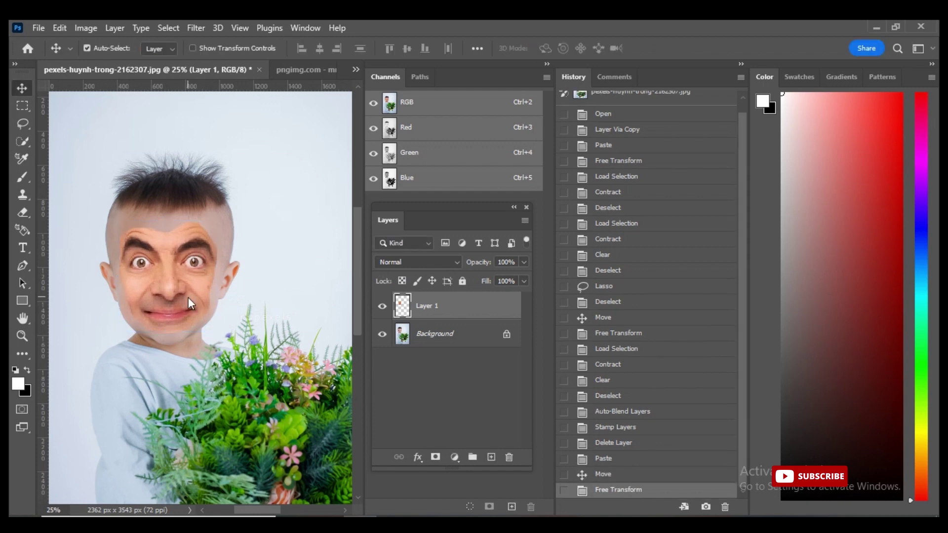
Duplicate the boy photo's Background layer and nudge the pasted face slightly up and to the right.
{"action": "left_click", "coordinate": [418, 340]}
{"action": "key", "text": "ctrl+j"}
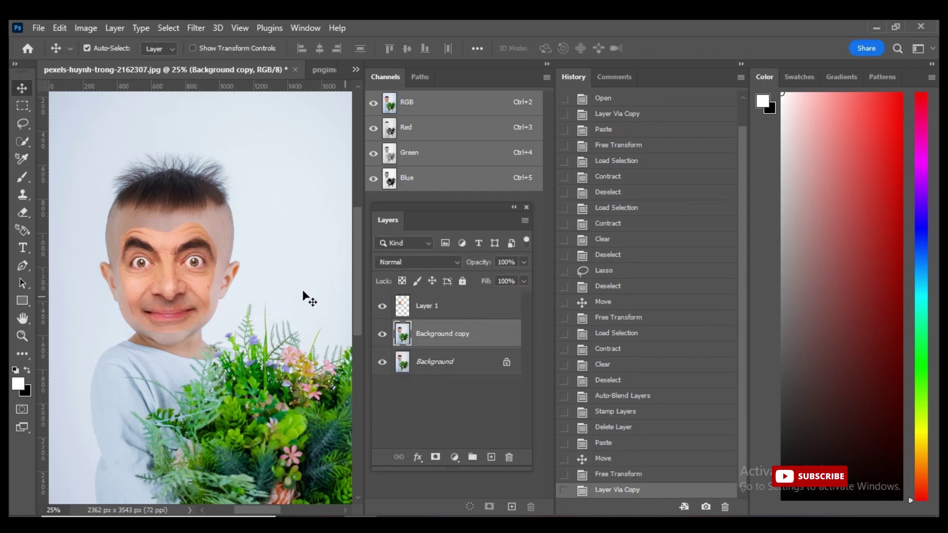
{"action": "left_click", "coordinate": [198, 280]}
{"action": "key", "text": "Up"}
{"action": "key", "text": "Right"}
{"action": "key", "text": "Right"}
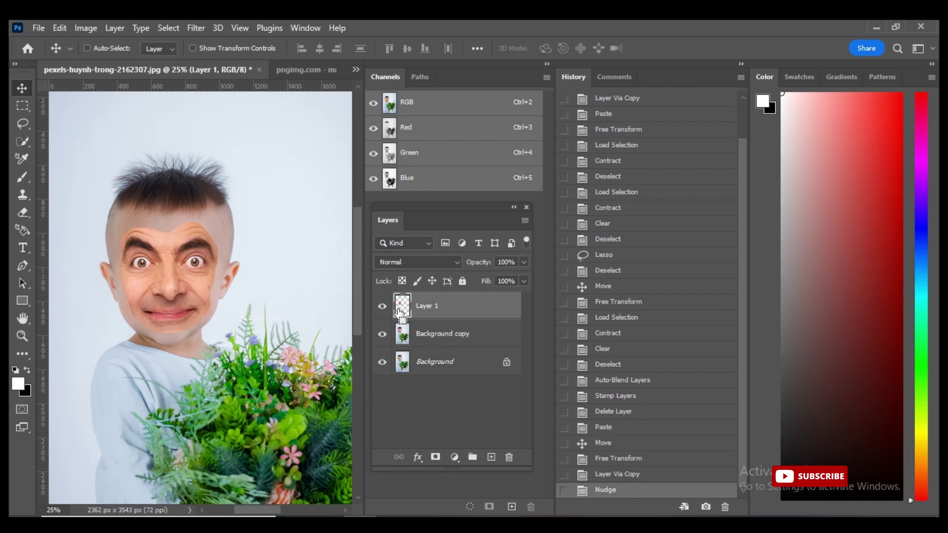
Load the outline of the boy photo's Layer 1 as a selection and contract it by 10 pixels.
{"action": "left_click", "coordinate": [398, 310], "text": "ctrl"}
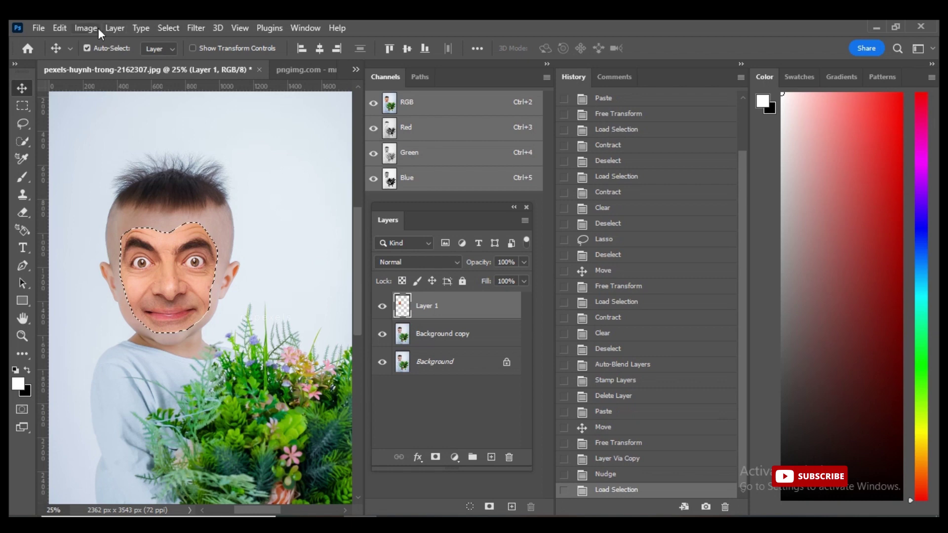
{"action": "left_click", "coordinate": [166, 27]}
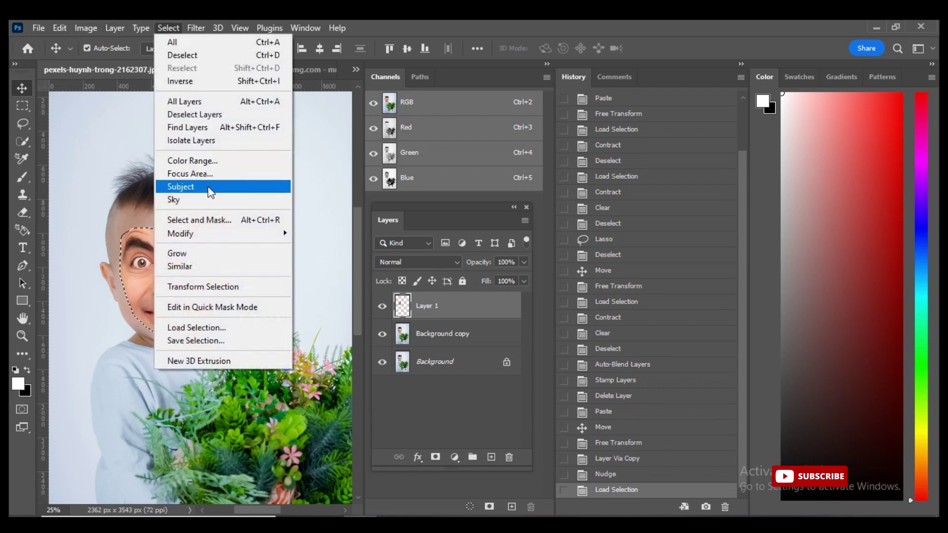
{"action": "mouse_move", "coordinate": [212, 233]}
{"action": "left_click", "coordinate": [320, 272]}
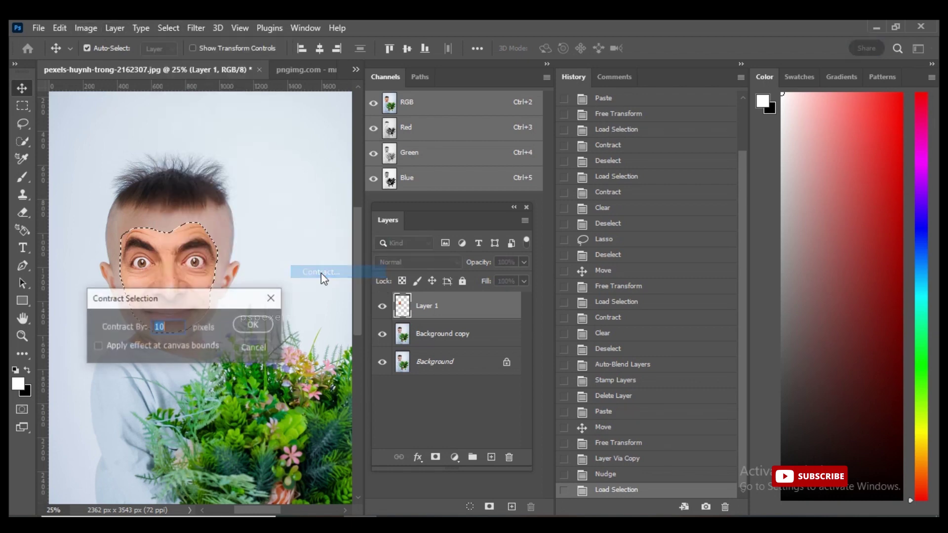
{"action": "key", "text": "Return"}
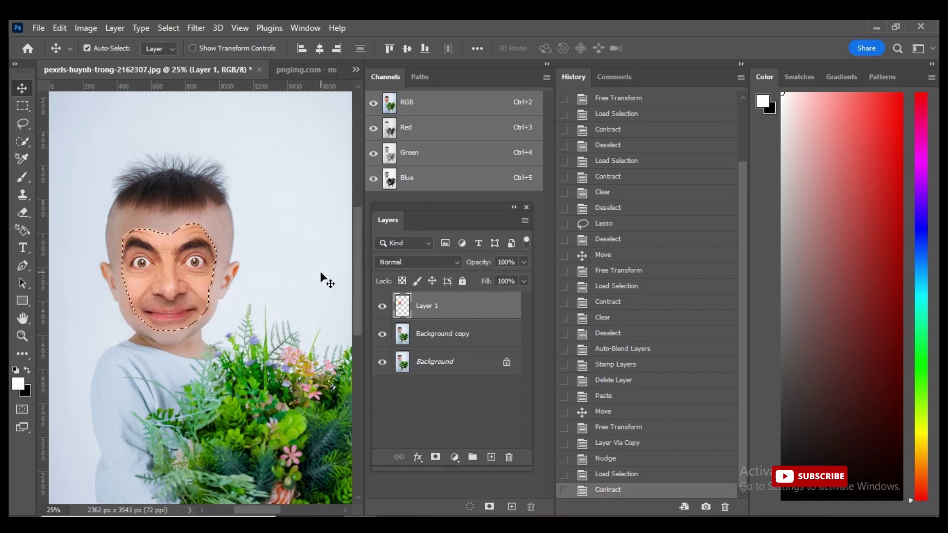
Clear the selected face area from the boy photo's Background copy layer and deselect.
{"action": "left_click", "coordinate": [442, 336]}
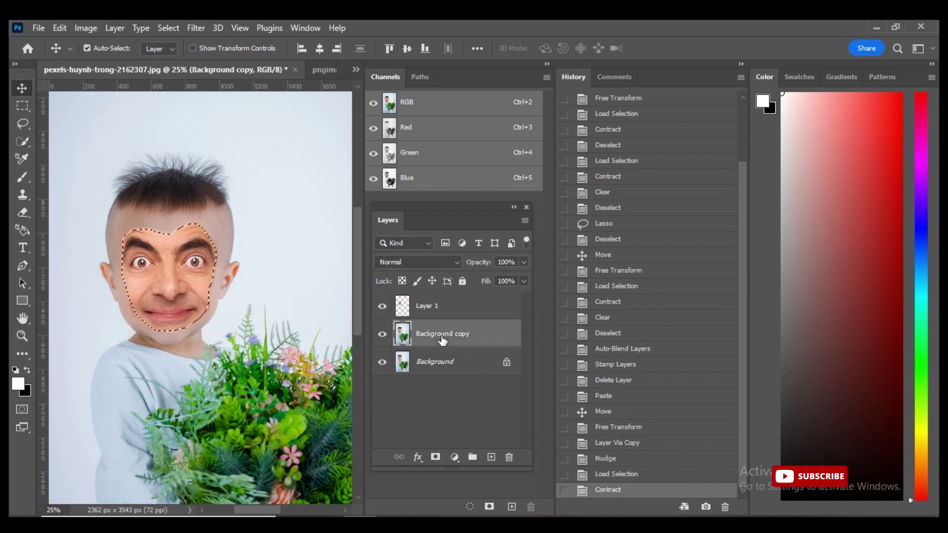
{"action": "key", "text": "Delete"}
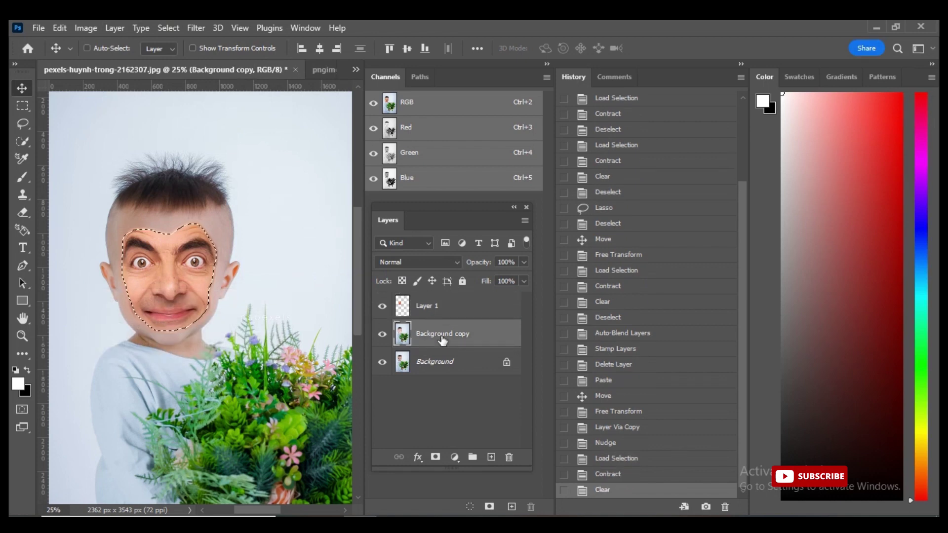
{"action": "key", "text": "ctrl+d"}
Auto-blend the boy photo's Layer 1 and Background copy using Panorama, Seamless Tones and Colors, and Content Aware Fill Transparent Areas.
{"action": "left_click", "coordinate": [433, 306], "text": "shift"}
{"action": "left_click", "coordinate": [67, 25]}
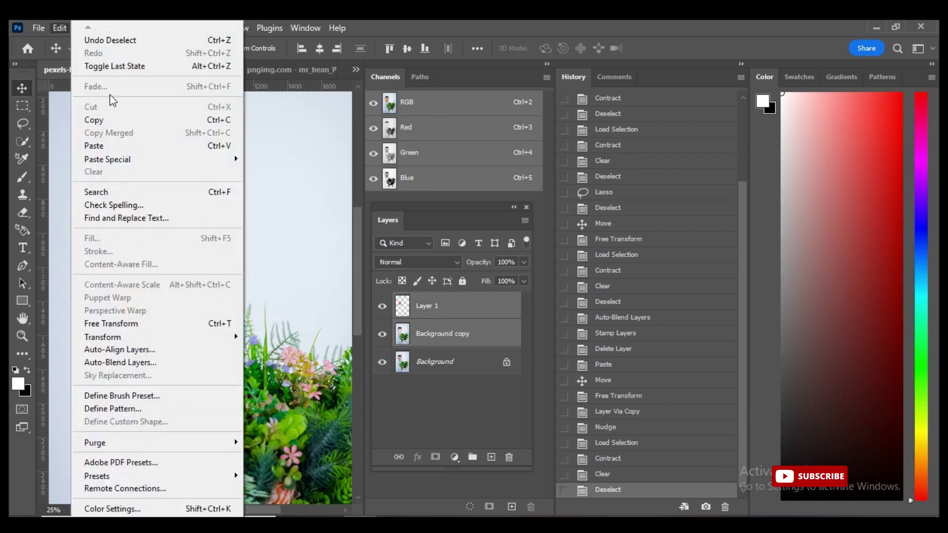
{"action": "left_click", "coordinate": [146, 362]}
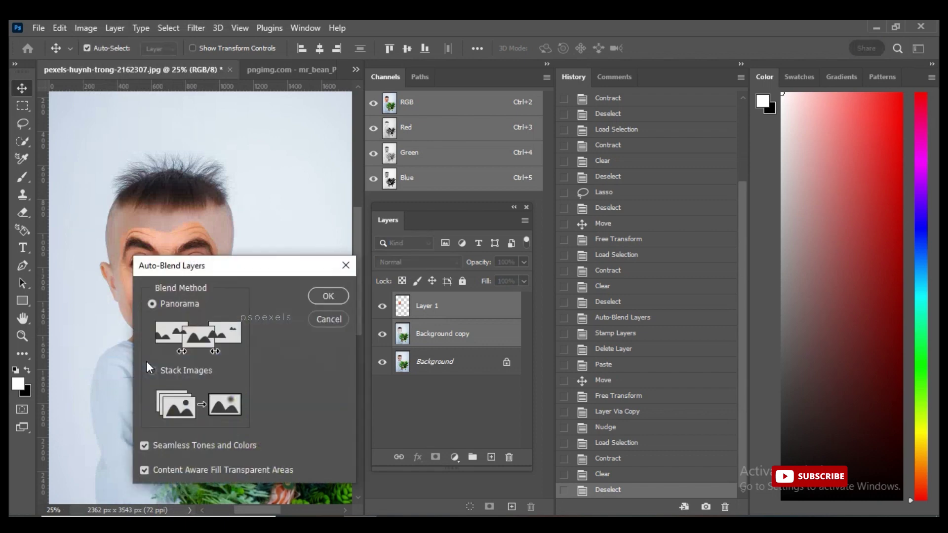
{"action": "left_click", "coordinate": [333, 294]}
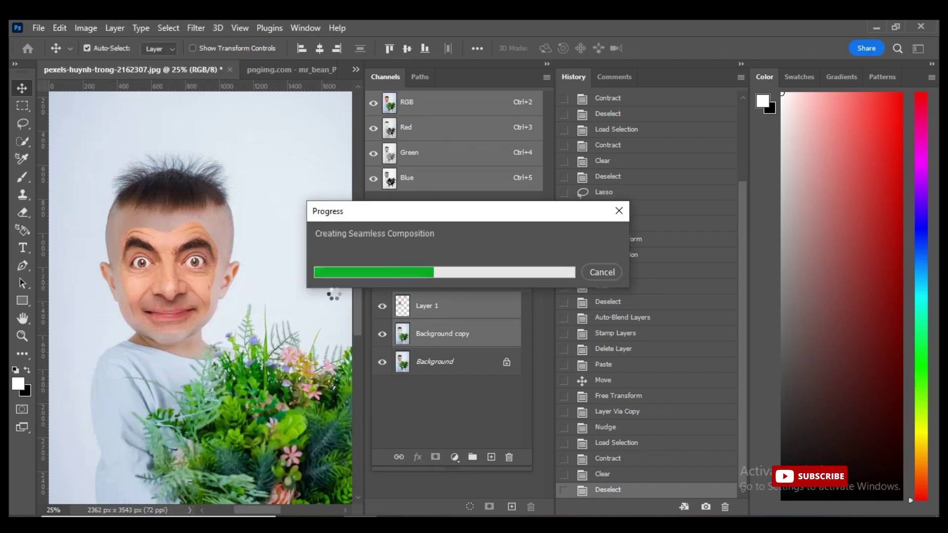
{"action": "left_click", "coordinate": [455, 217]}
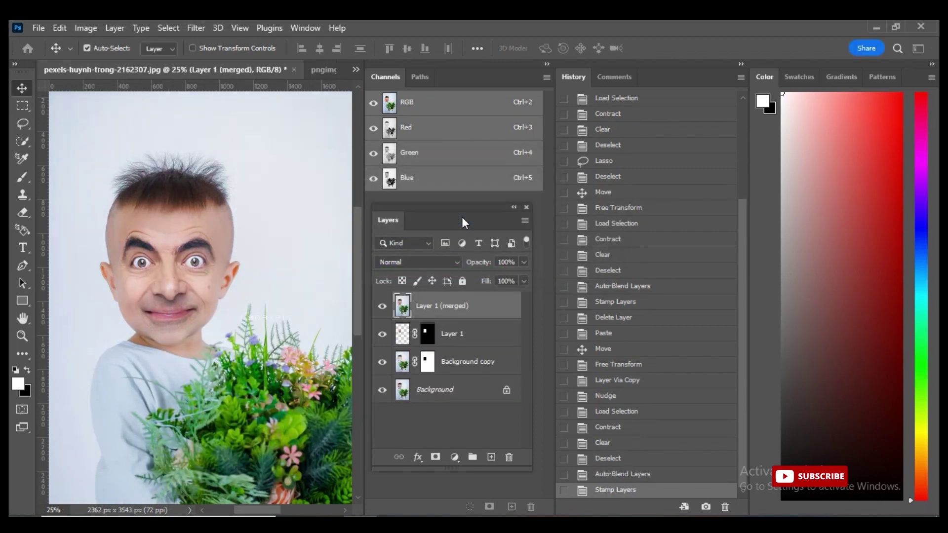
Review the finished boy composite at a smaller zoom, then the finished baby composite in its own document.
{"action": "key", "text": "ctrl+minus"}
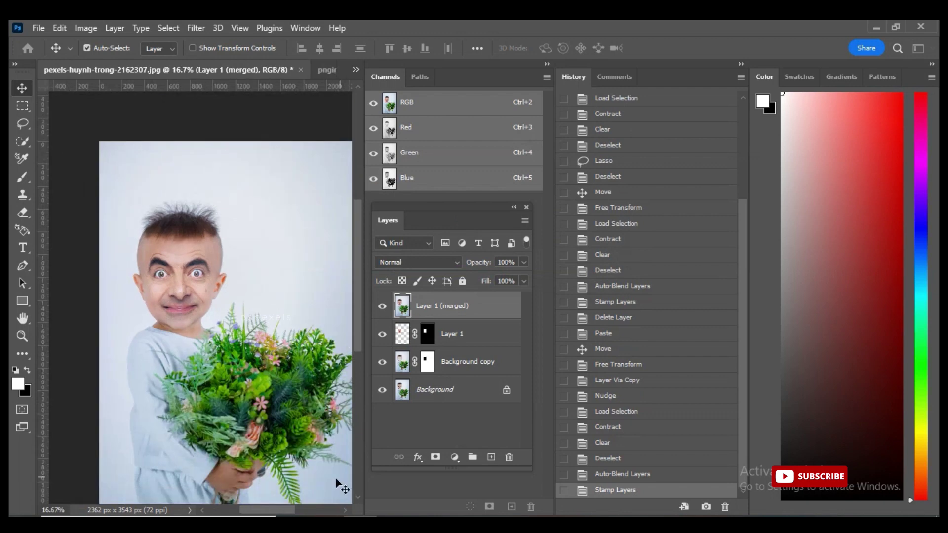
{"action": "key", "text": "ctrl+minus"}
{"action": "left_click_drag", "start_coordinate": [242, 511], "coordinate": [256, 513]}
{"action": "scroll", "coordinate": [256, 514], "scroll_direction": "up", "scroll_amount": 1}
{"action": "key", "text": "ctrl+Tab"}
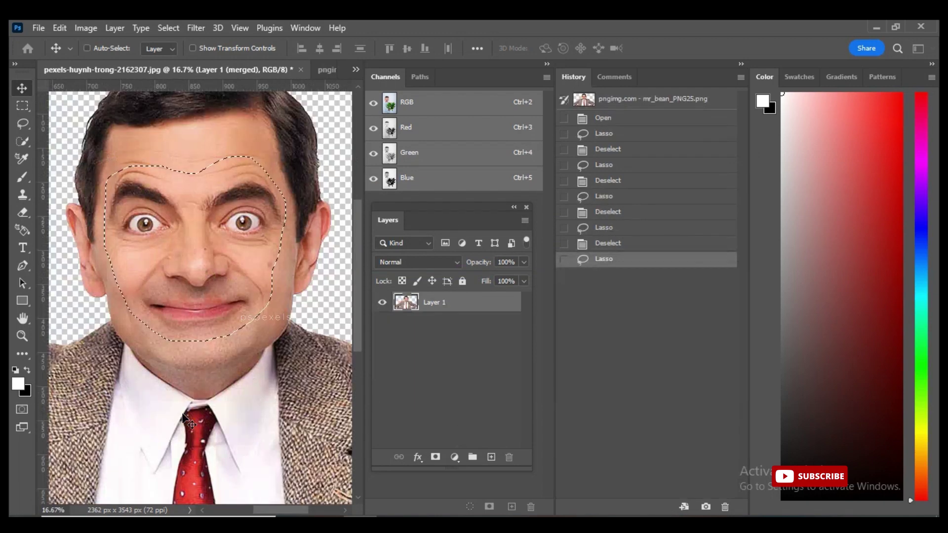
{"action": "key", "text": "ctrl+Tab"}
{"action": "key", "text": "ctrl"}
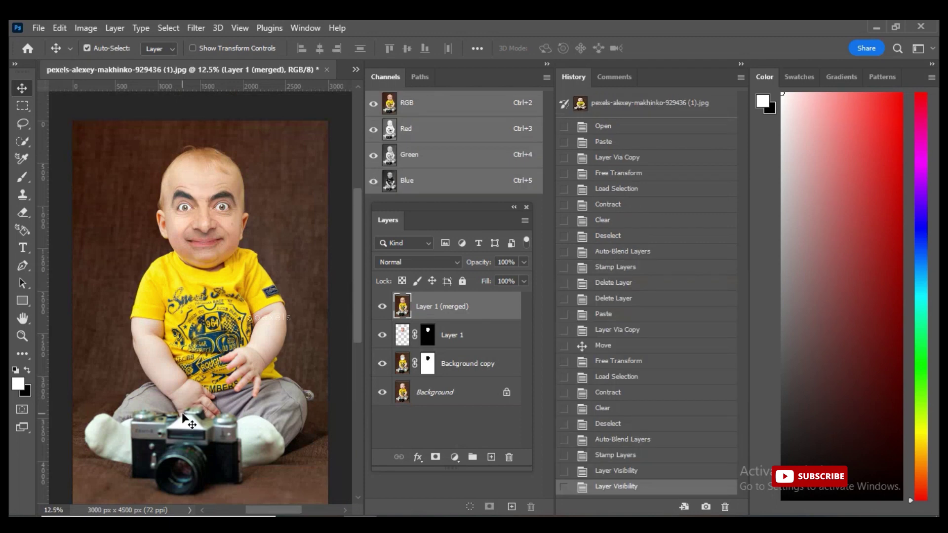
{"action": "left_click", "coordinate": [782, 523]}
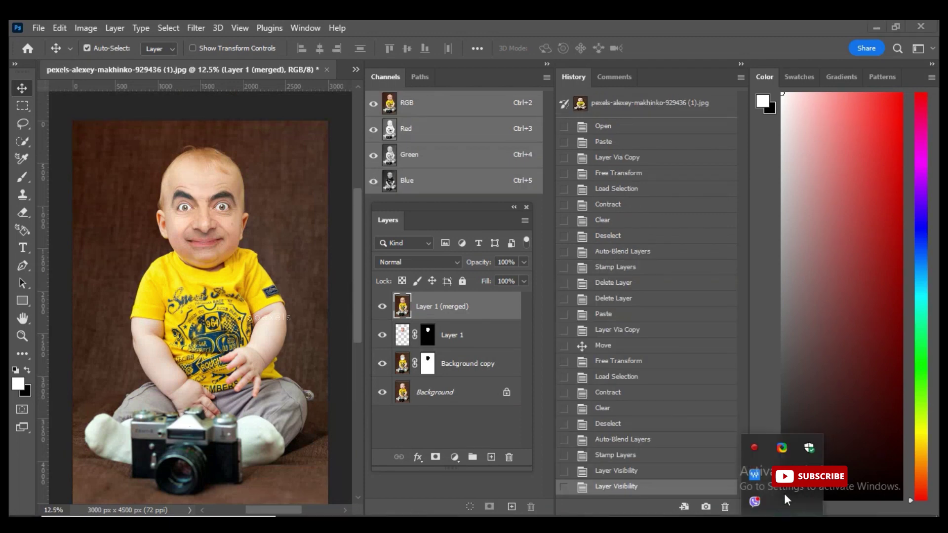